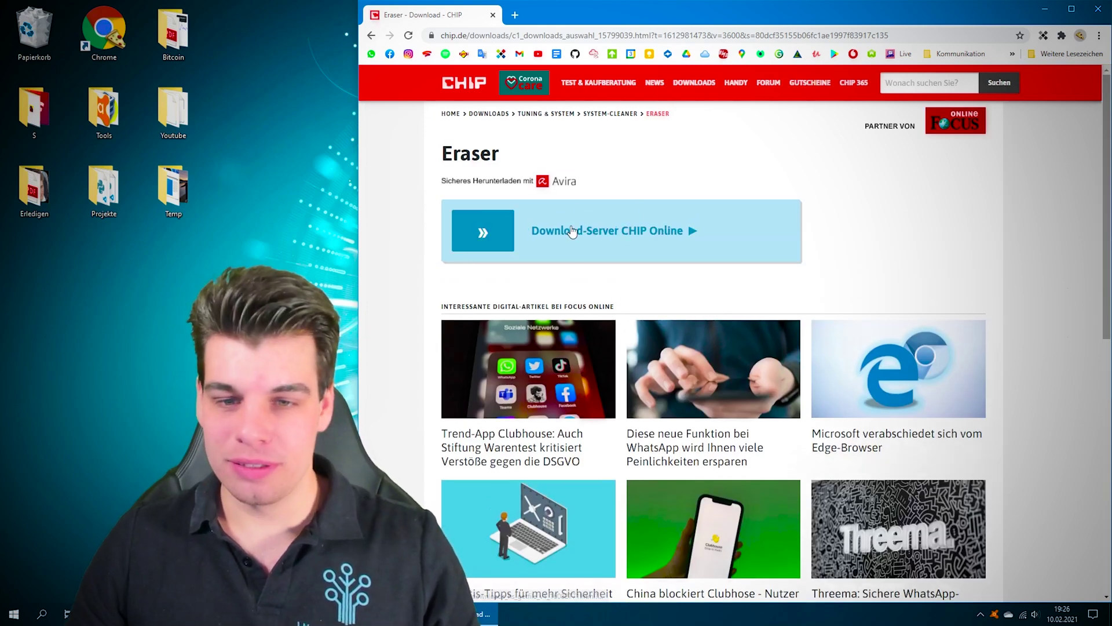
- Download the Eraser installer from CHIP and save Eraser_6.2.0.2991.exe in the Downloads folder, cancelling the duplicate save
click(572, 232)
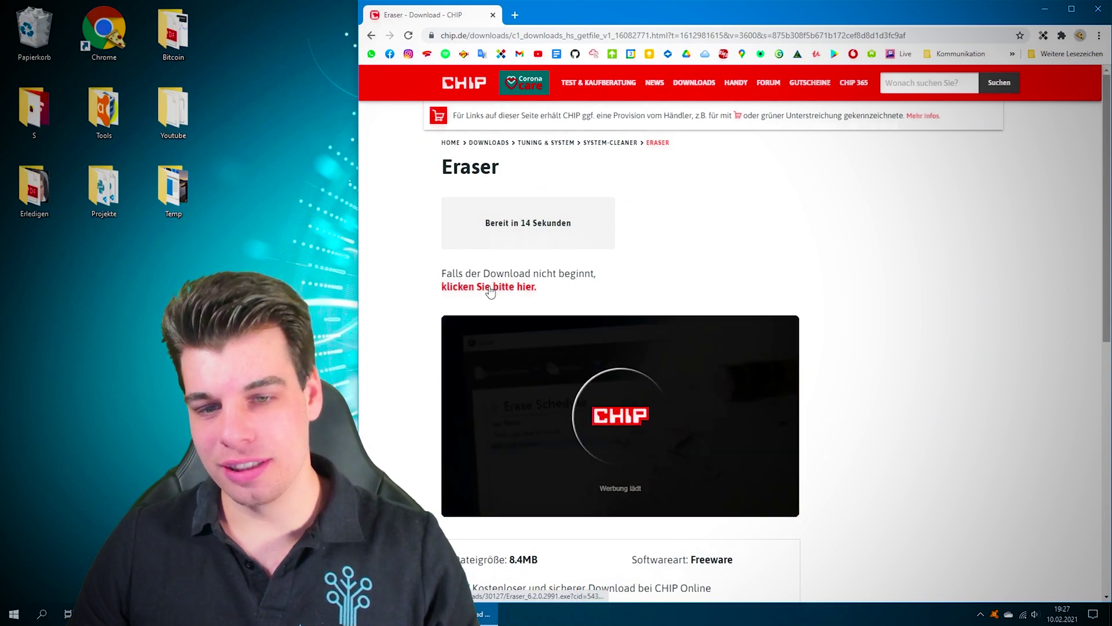
click(490, 287)
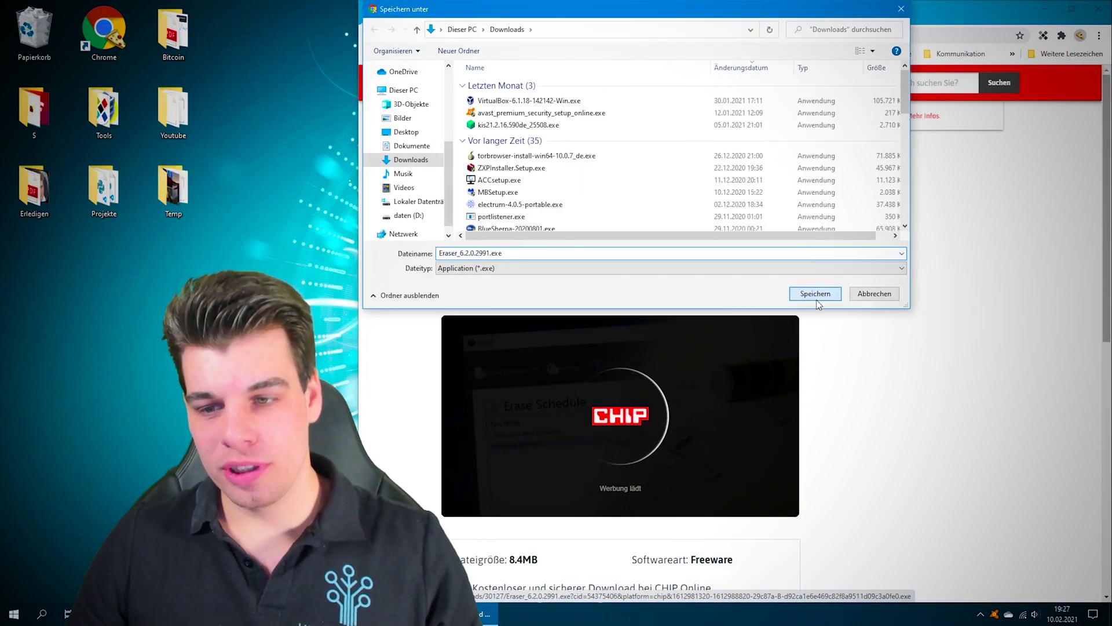
click(812, 294)
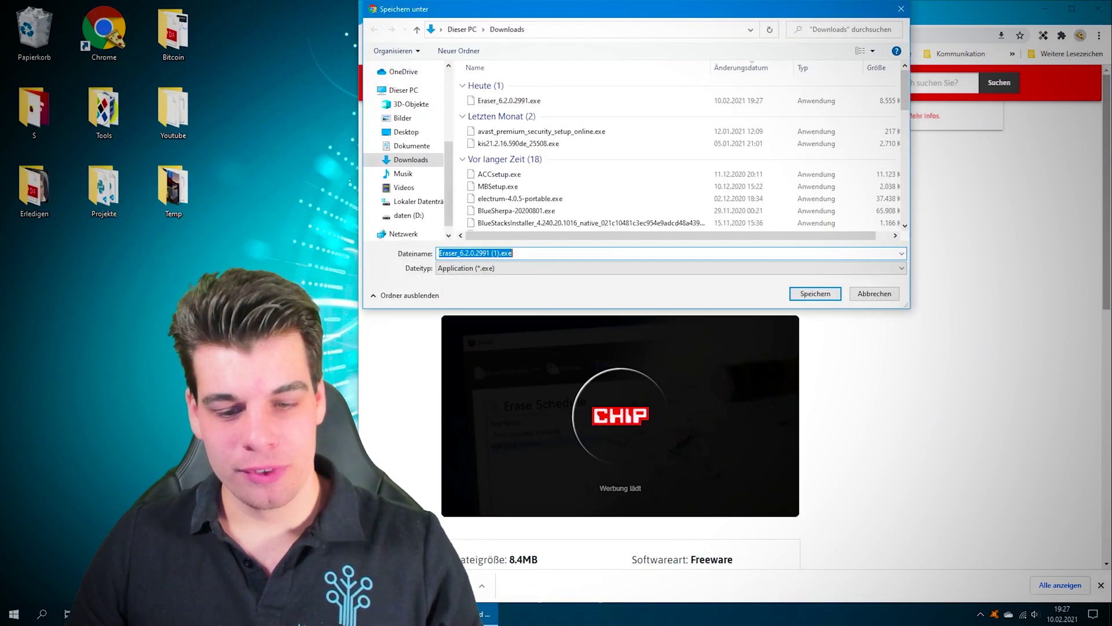
click(874, 293)
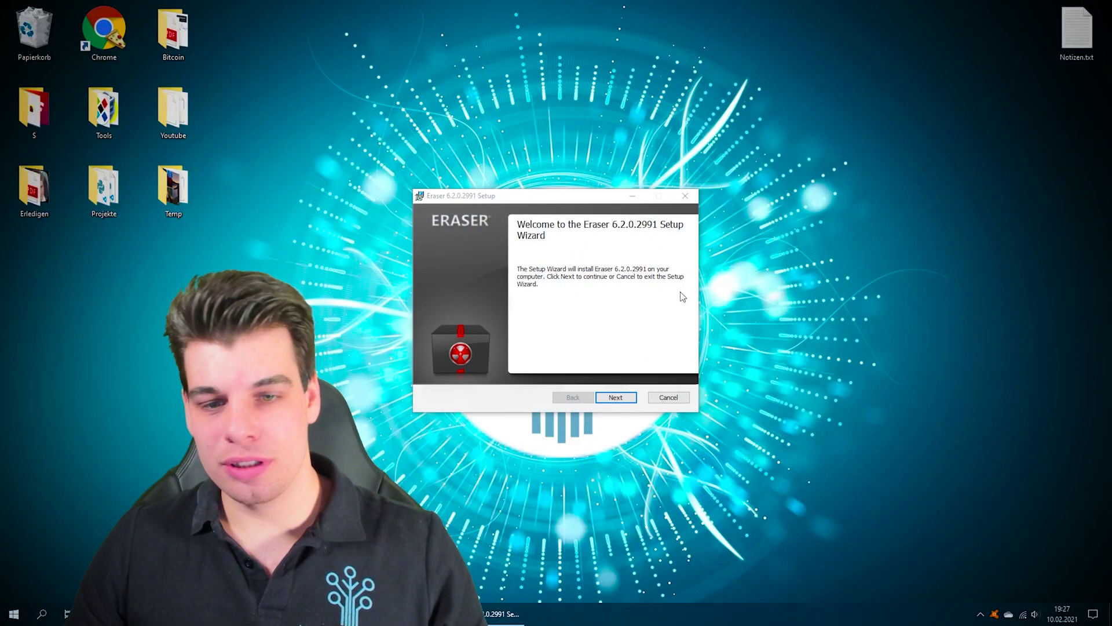
- Install Eraser 6.2.0.2991 with the license accepted and a Custom setup using the preselected features, finishing with Run Eraser enabled
click(616, 397)
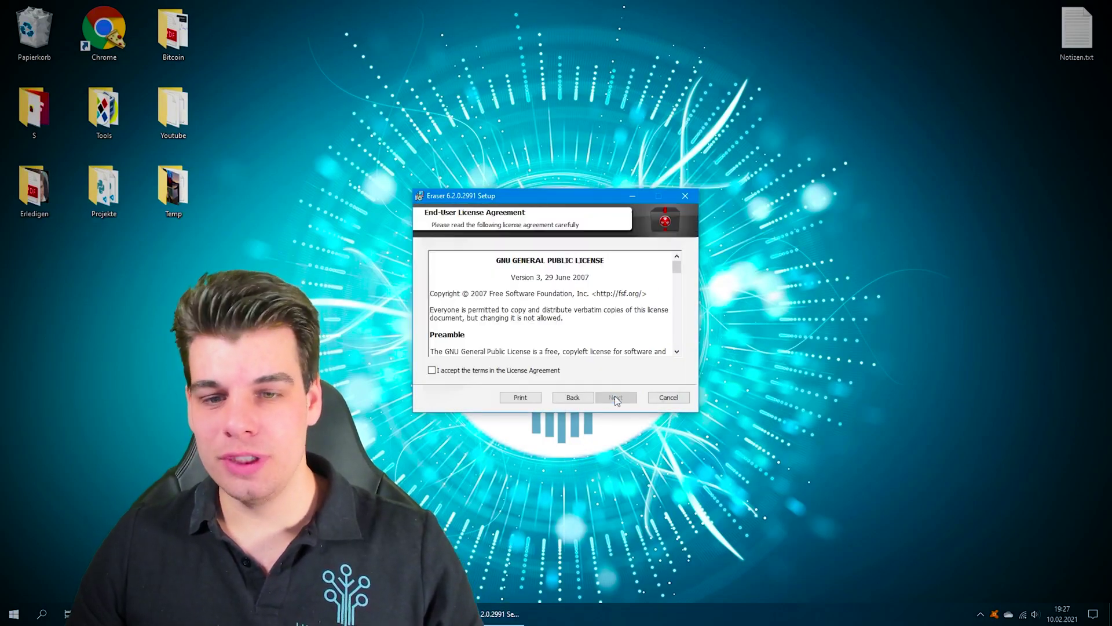
click(519, 372)
click(620, 397)
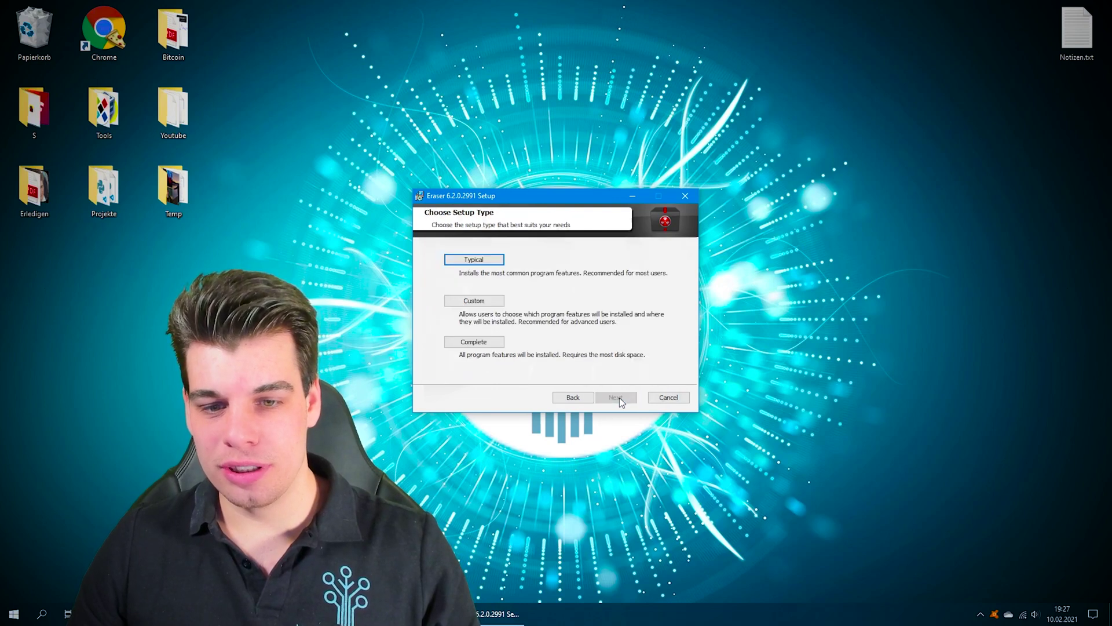
click(474, 301)
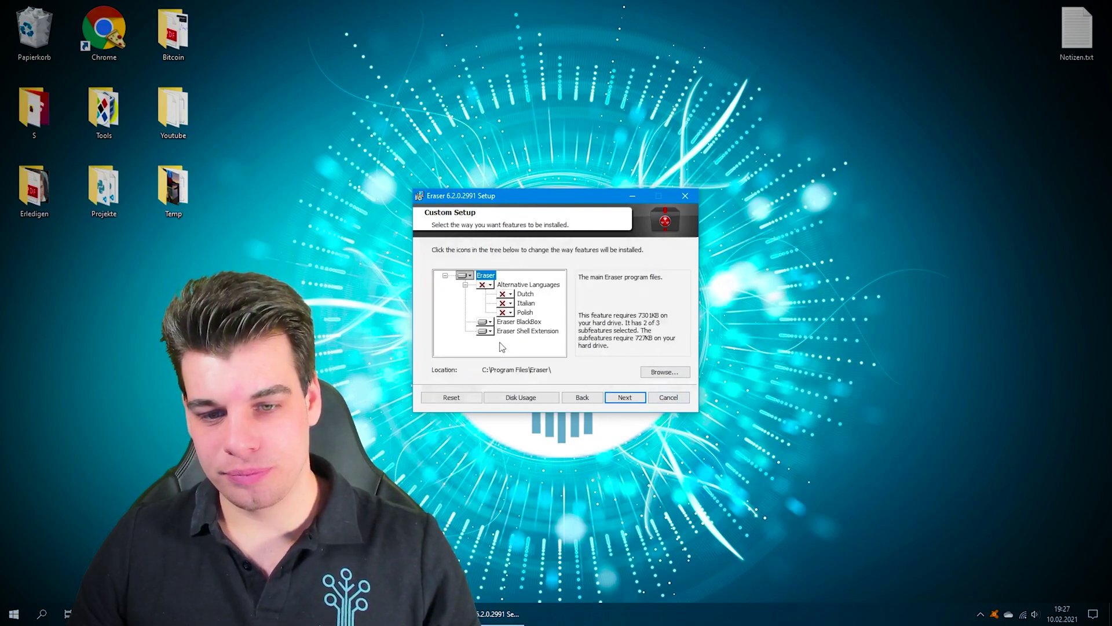
click(626, 398)
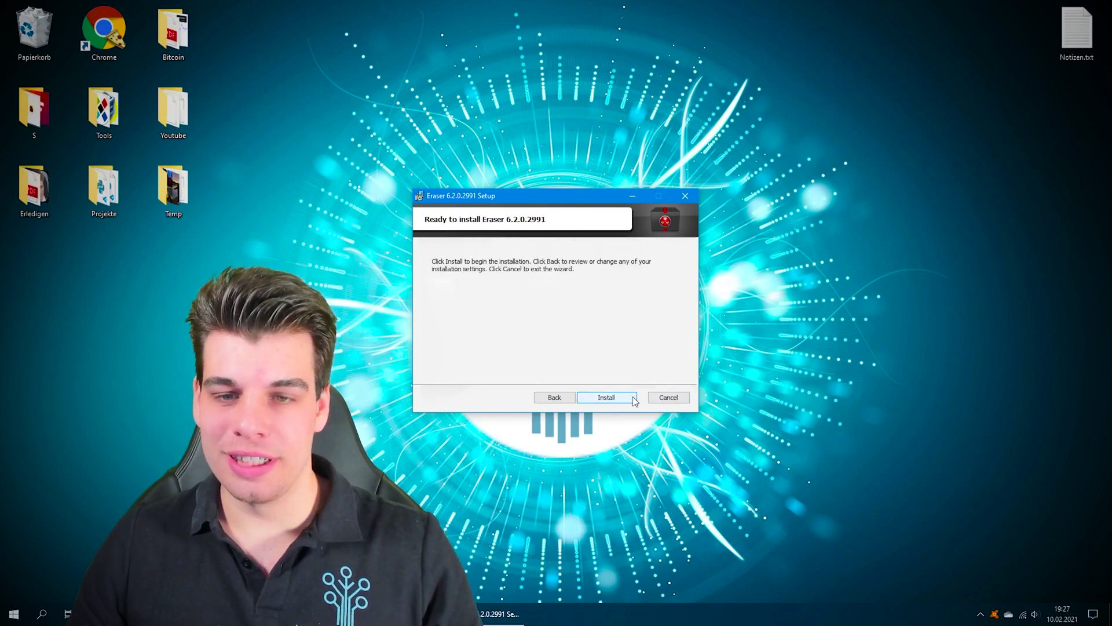
click(634, 399)
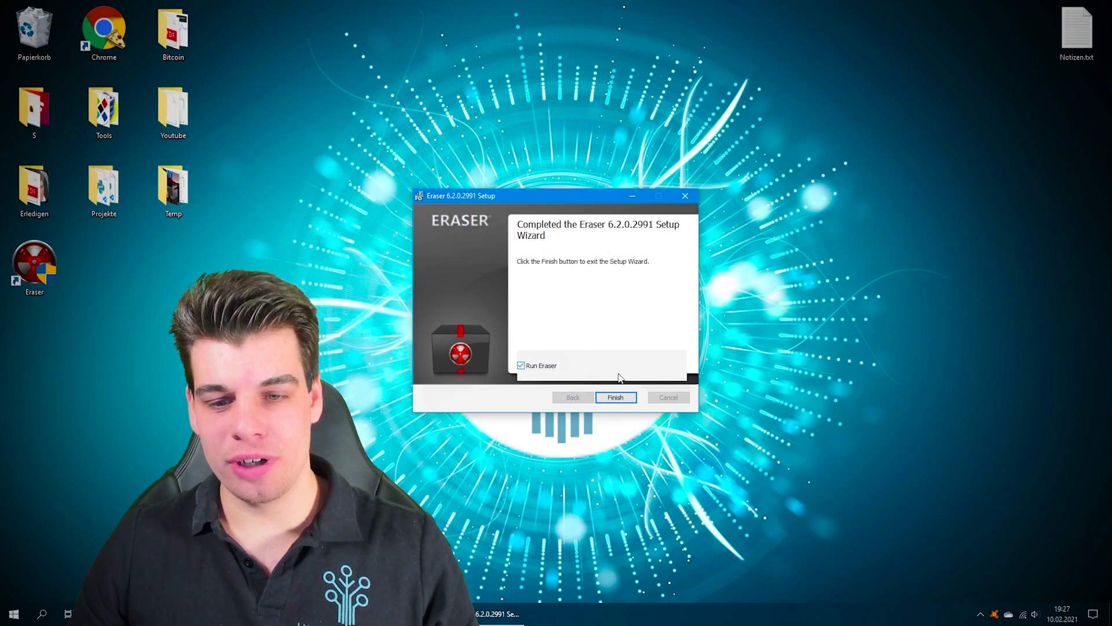
click(622, 397)
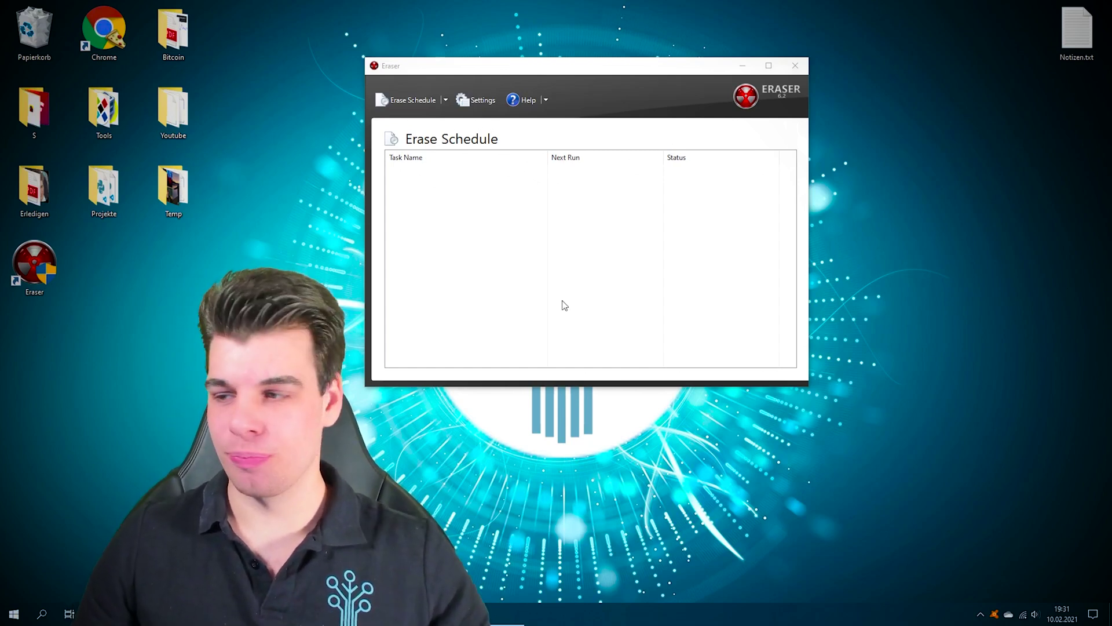
- Open Eraser's settings and choose English as the user interface language
click(34, 267)
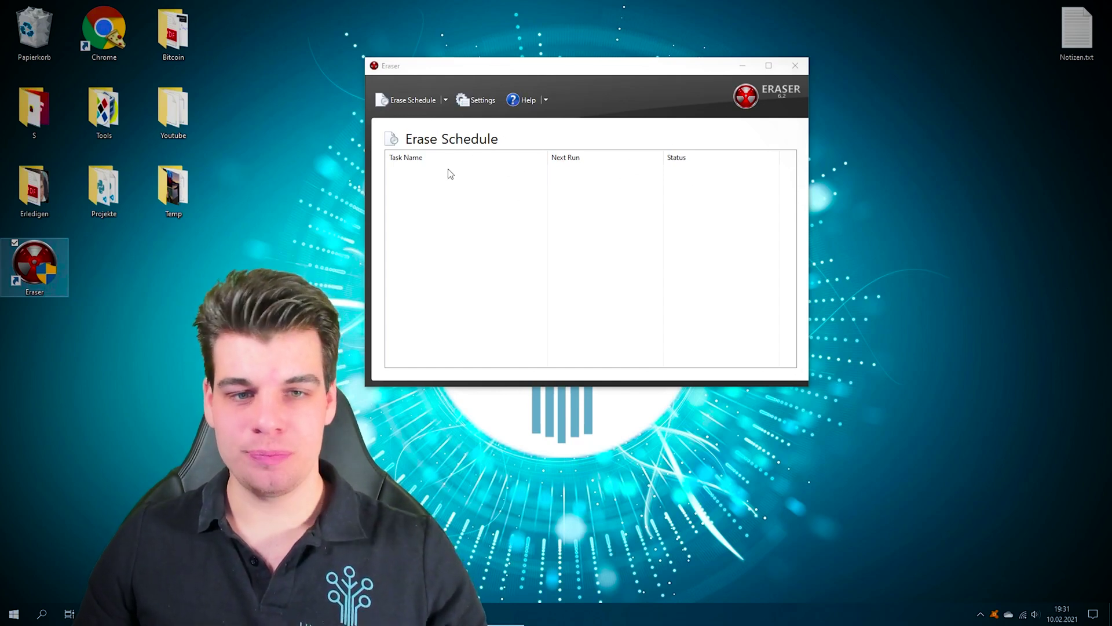
drag(493, 66, 588, 77)
click(579, 112)
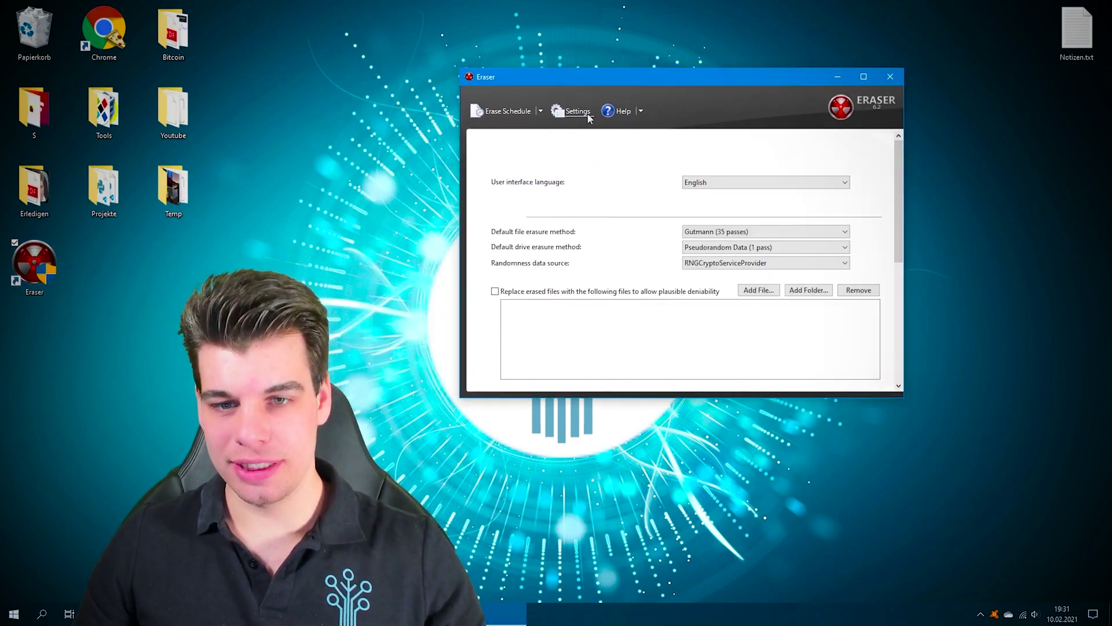
click(703, 184)
click(705, 193)
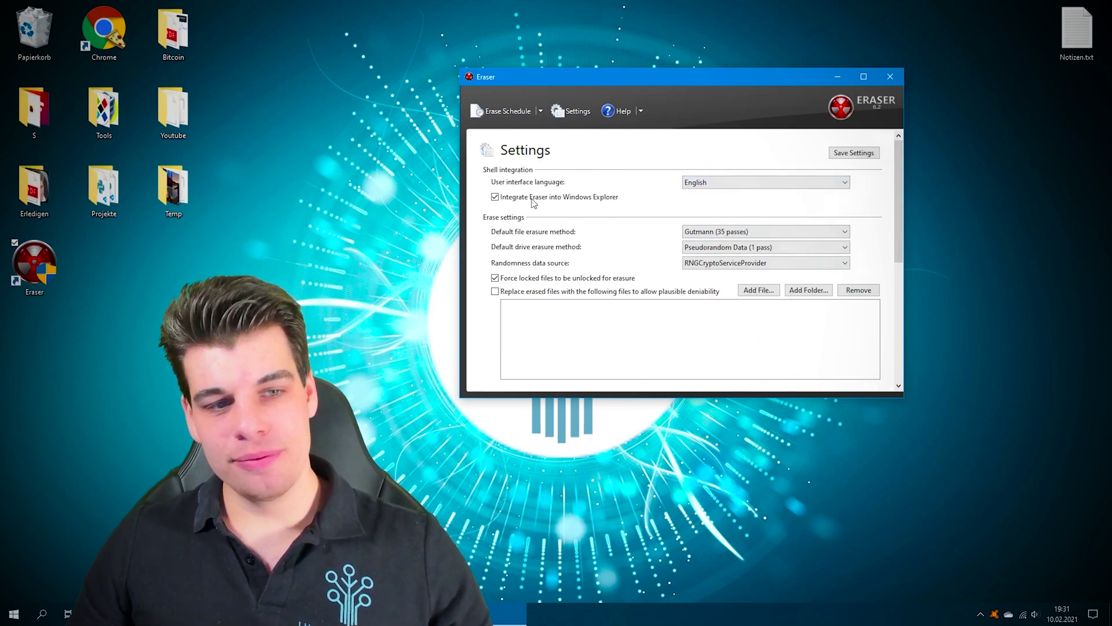
- Examine the Eraser commands offered in the context options of the Bitcoin desktop folder, without running any
right_click(155, 202)
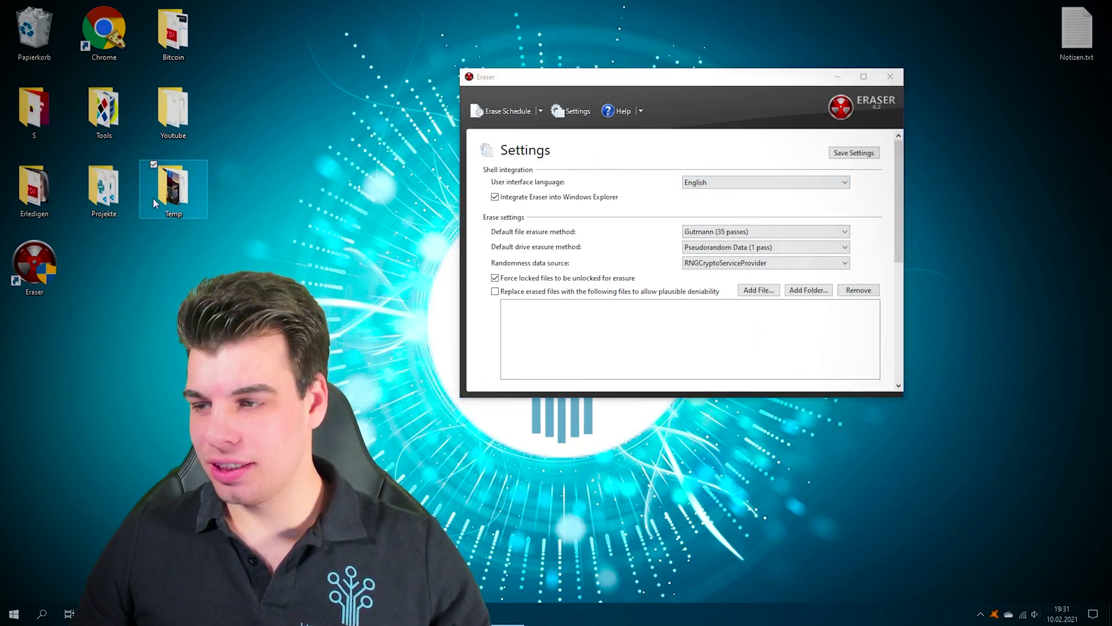
click(174, 32)
right_click(176, 32)
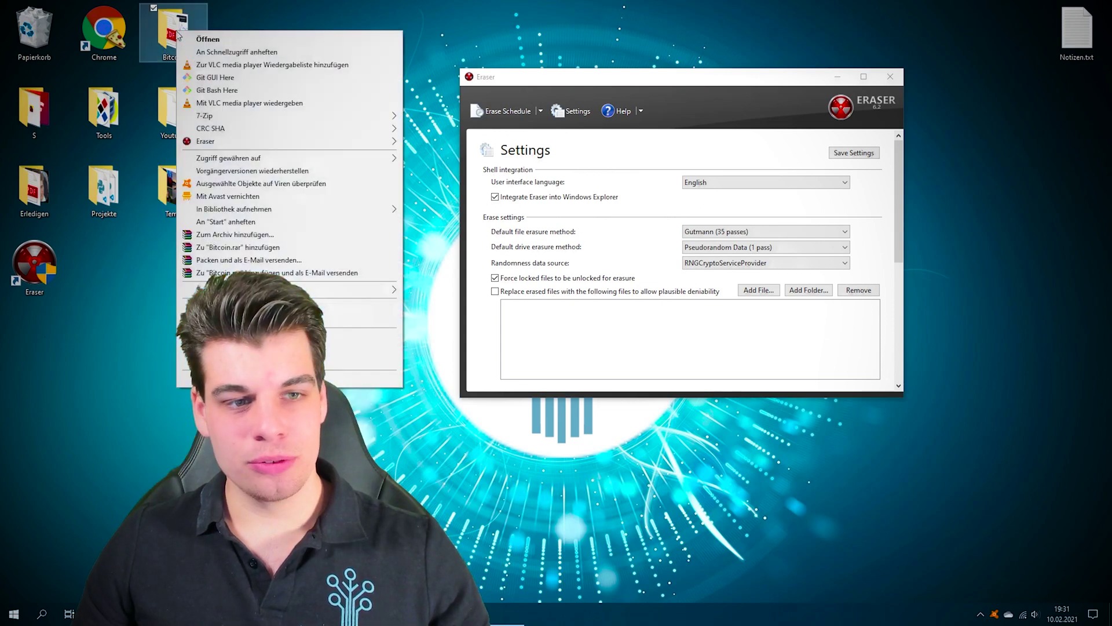
mouse_move(232, 143)
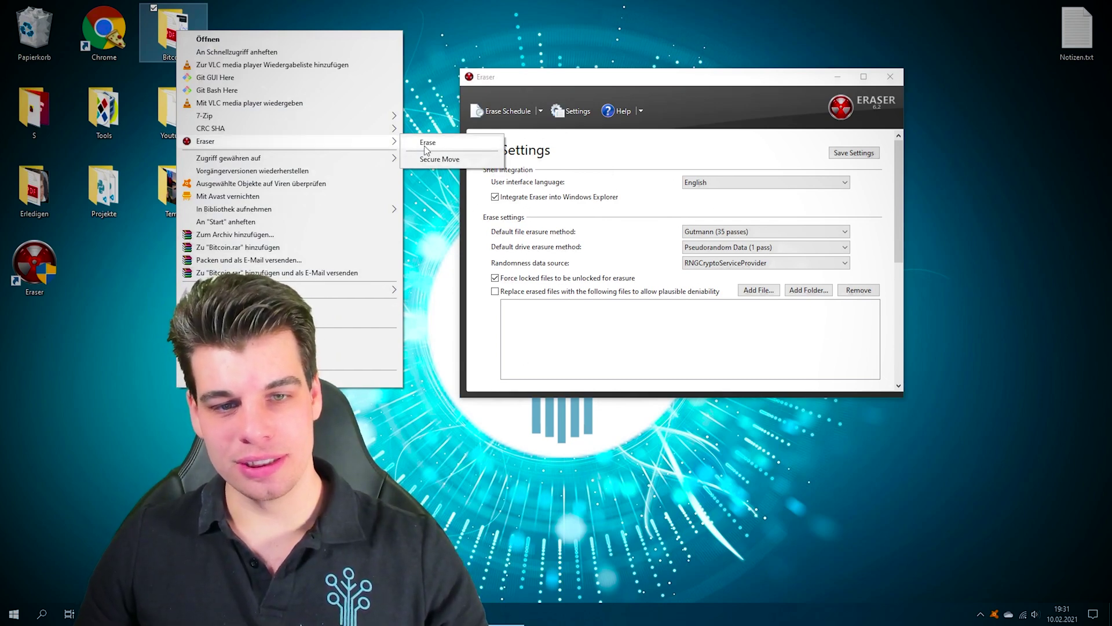
click(472, 231)
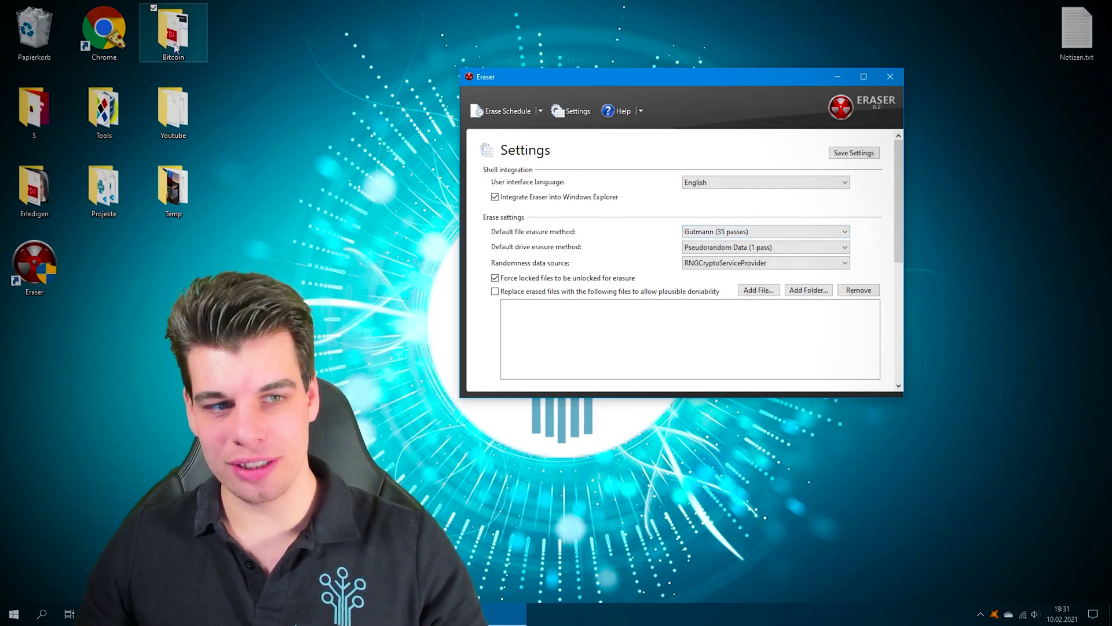
- Choose Gutmann (35 passes) as default file and drive erasure method, with RNGCryptoServiceProvider as the randomness data source
click(705, 232)
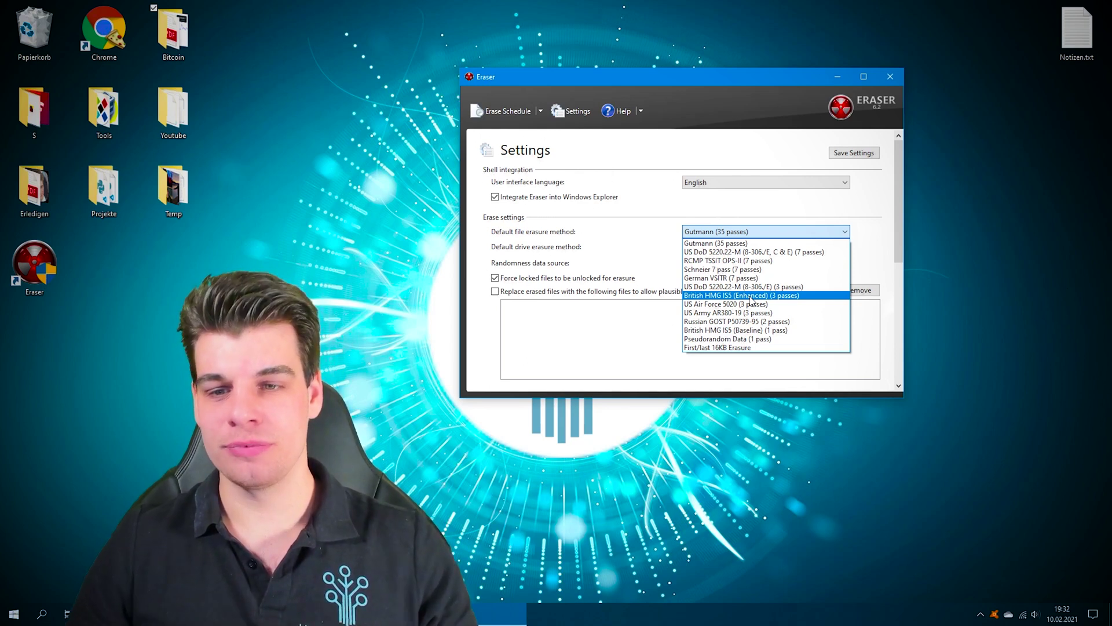
click(690, 247)
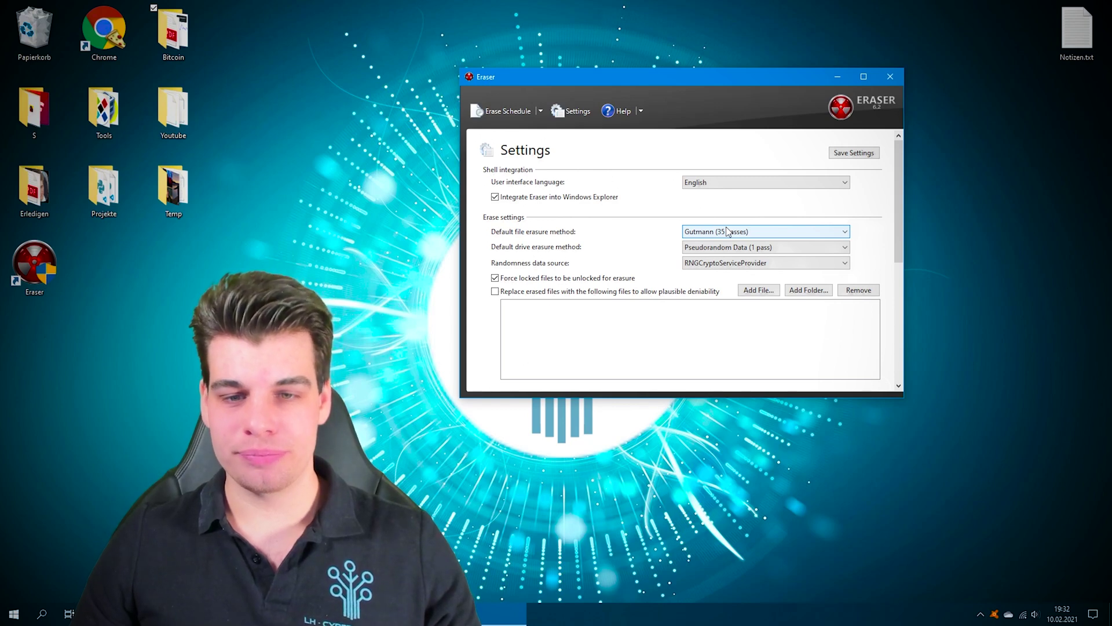
click(777, 248)
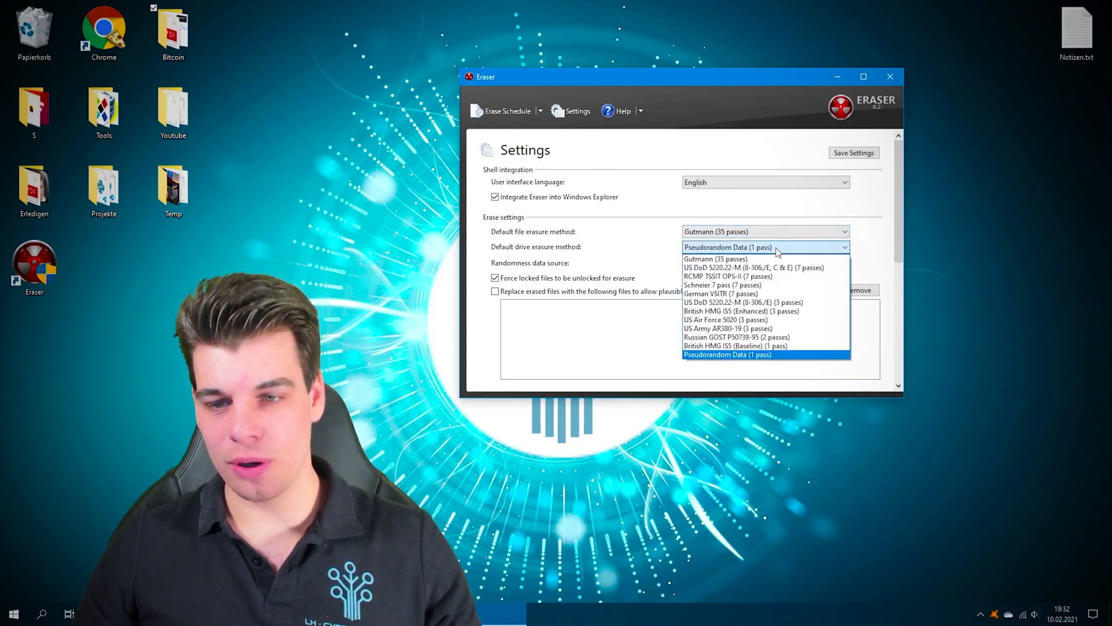
click(775, 249)
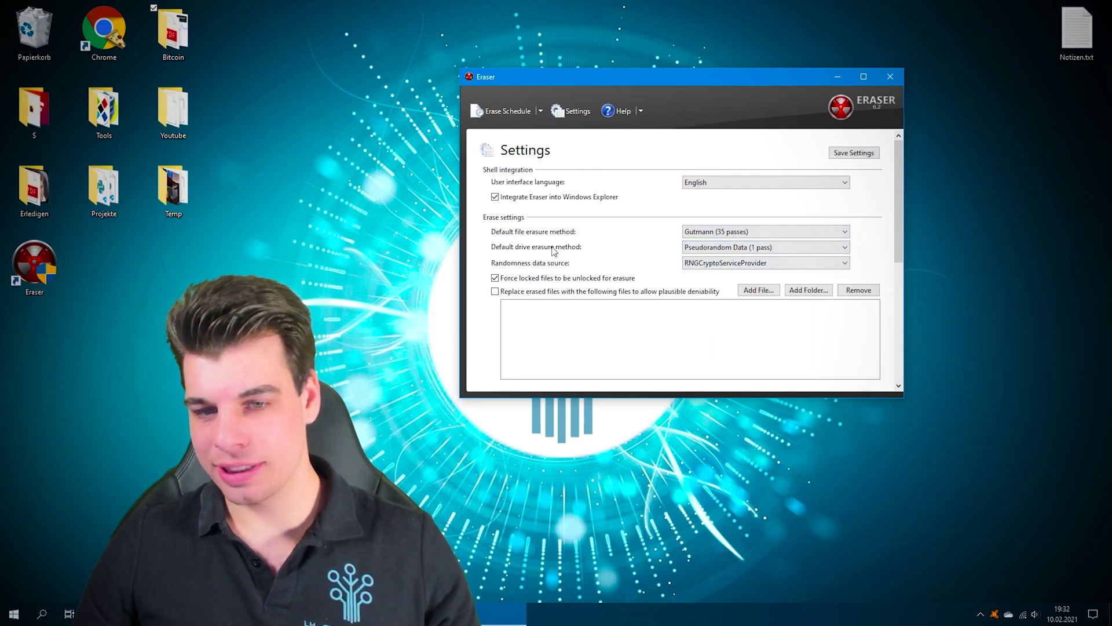
click(707, 253)
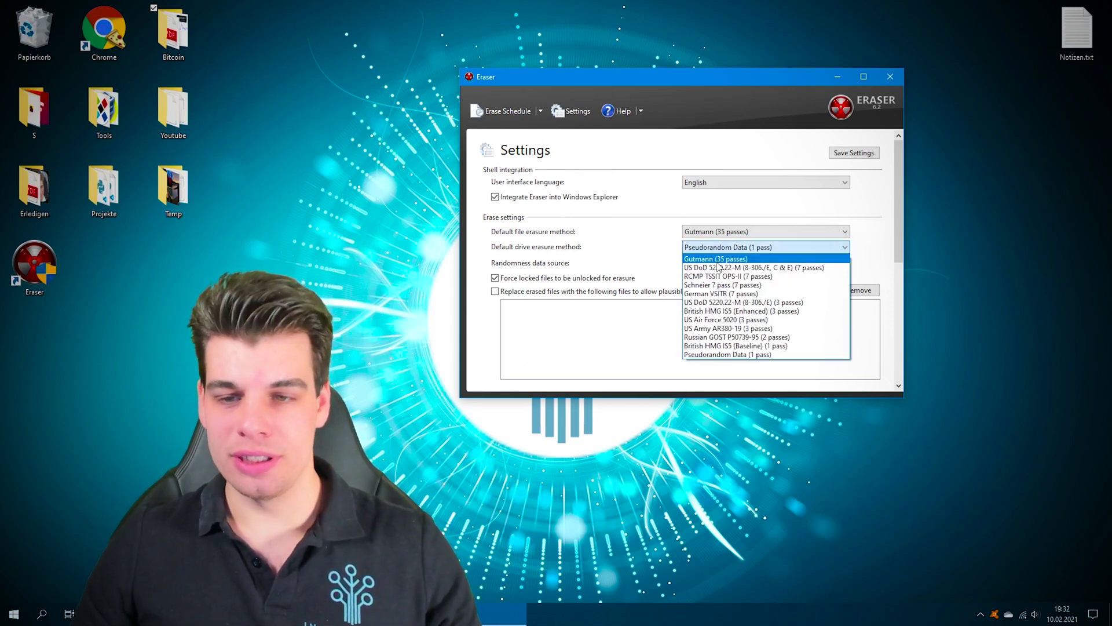
click(717, 260)
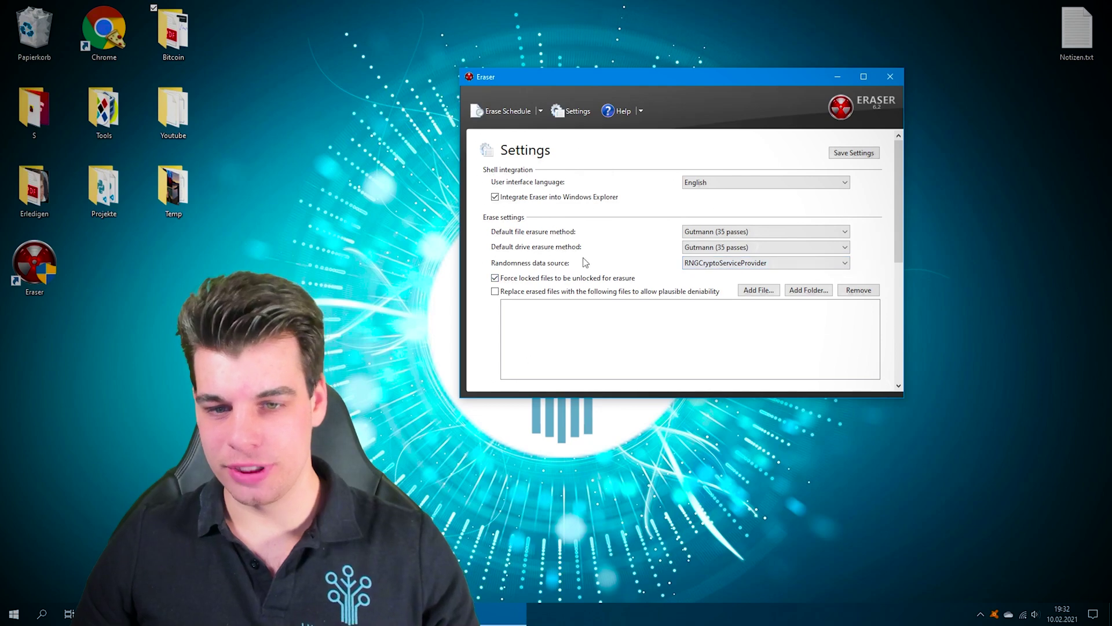
click(722, 264)
click(721, 272)
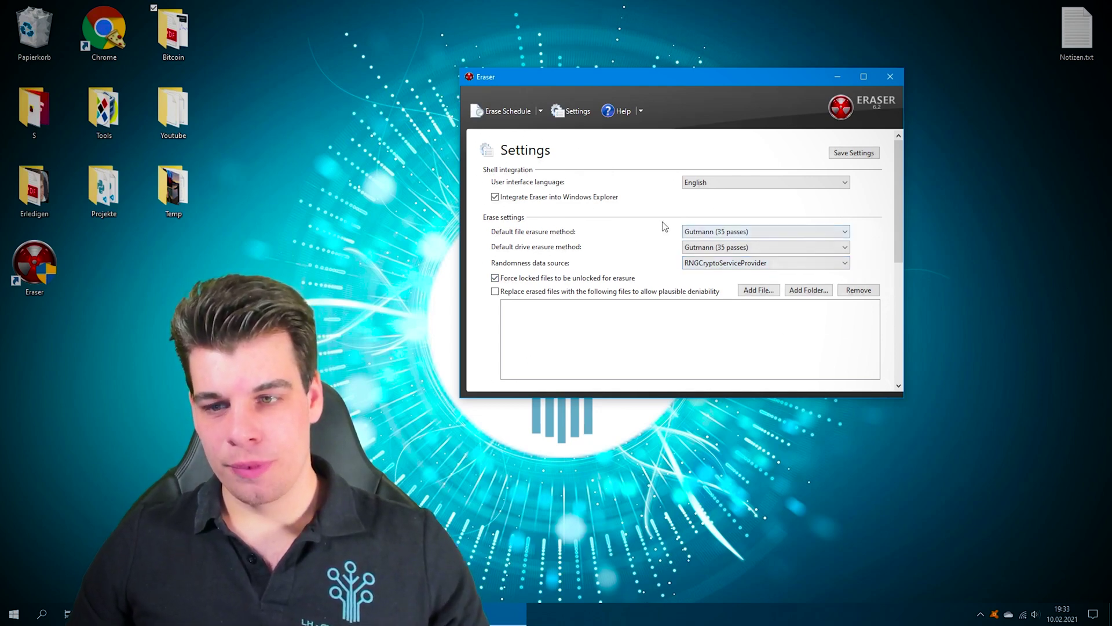
- Start a new task in the Erase Schedule and name it "test"
click(513, 120)
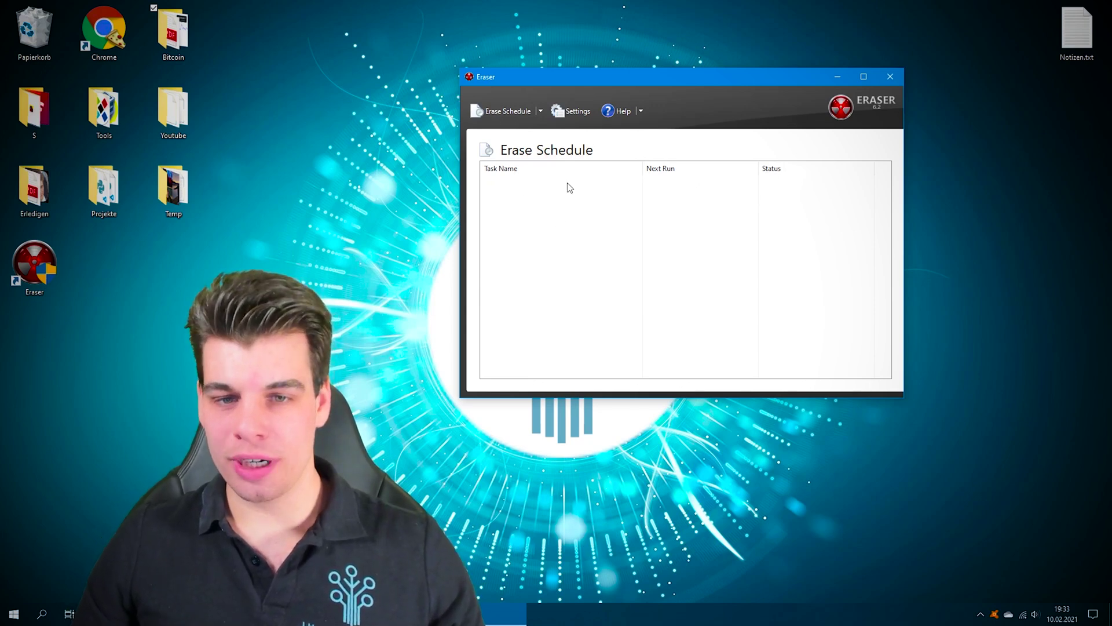
right_click(544, 199)
click(574, 206)
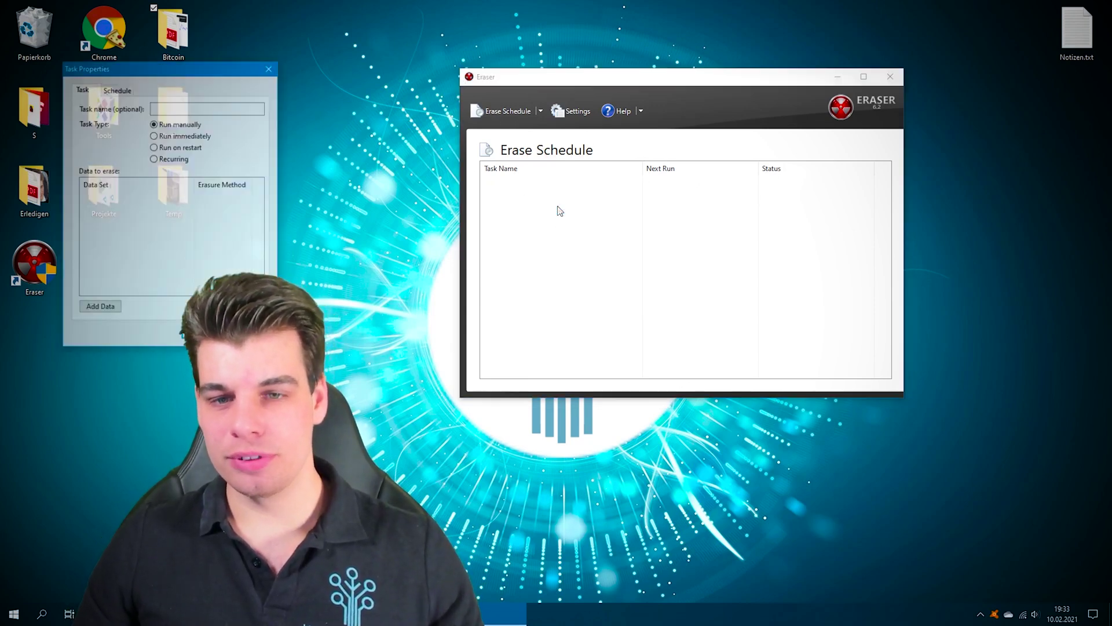
drag(166, 73, 333, 117)
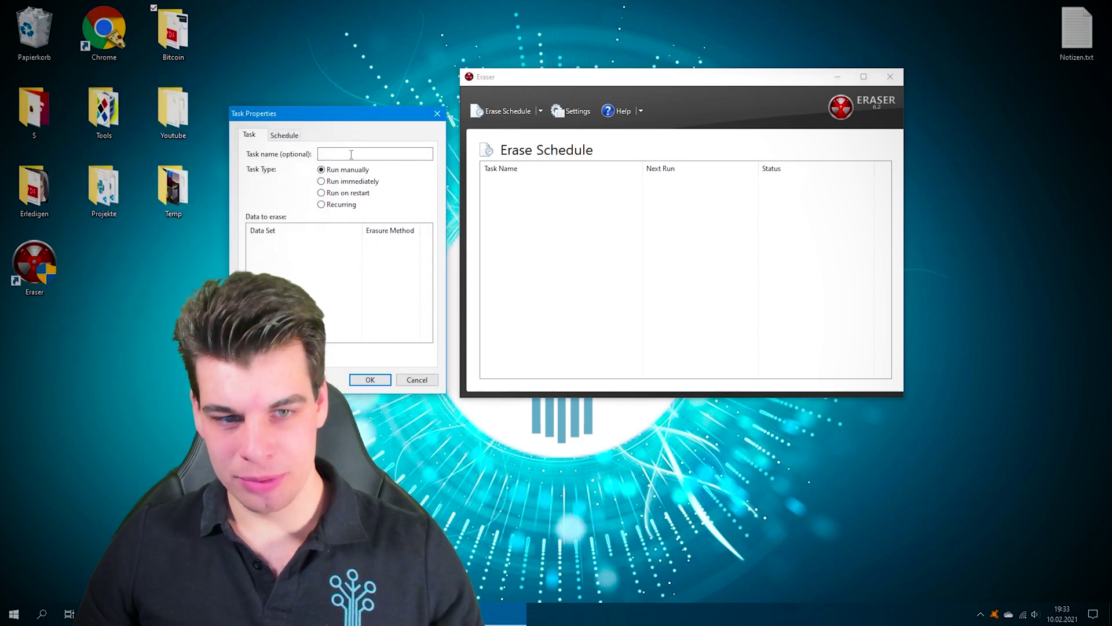
click(351, 155)
text(test)
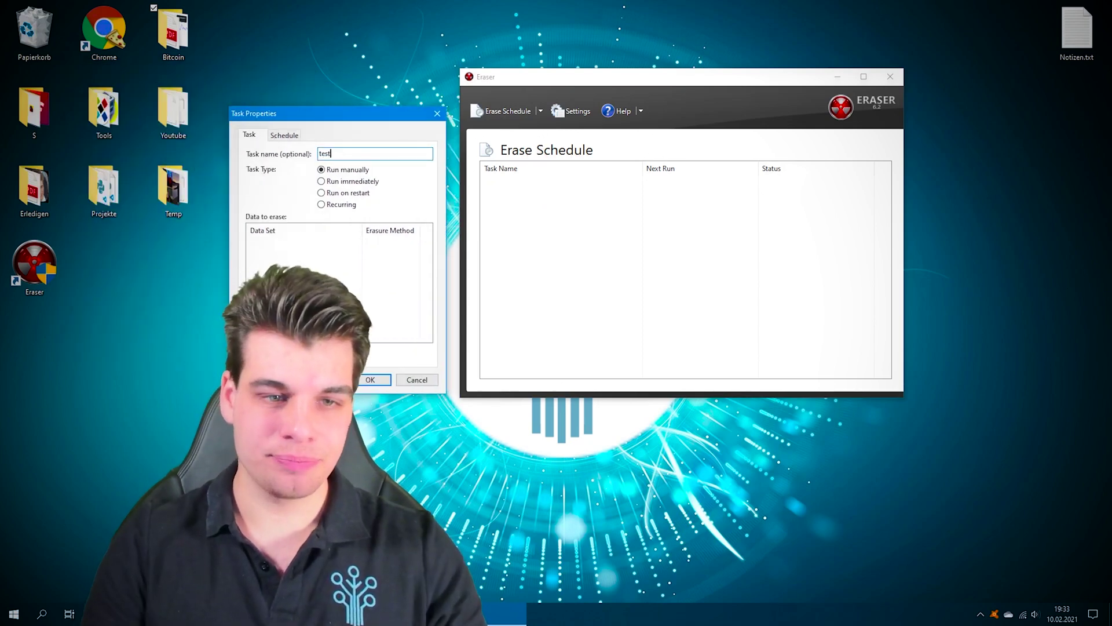
- Create a new text document in a free area of the desktop and name it geheim.txt
drag(322, 120, 625, 115)
right_click(253, 325)
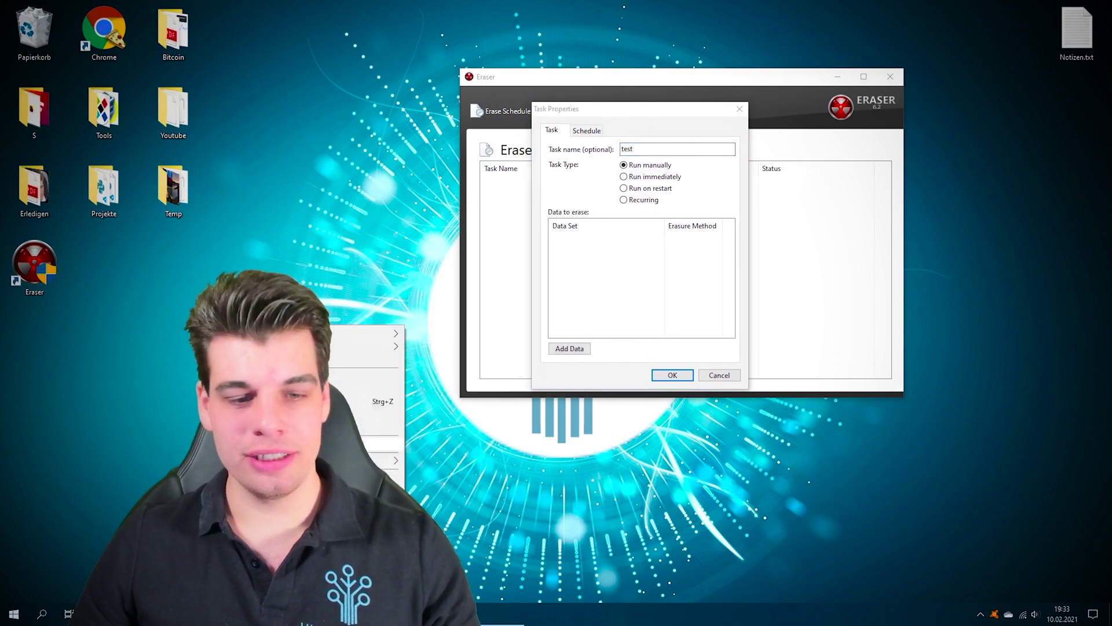
mouse_move(376, 460)
click(443, 433)
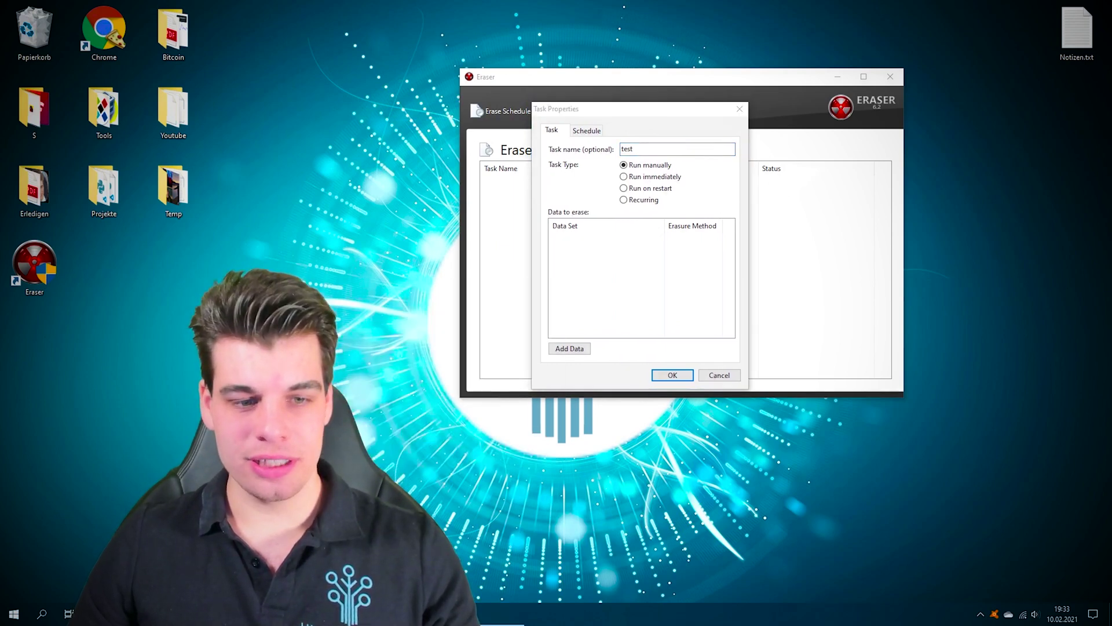
drag(291, 131, 312, 94)
click(300, 145)
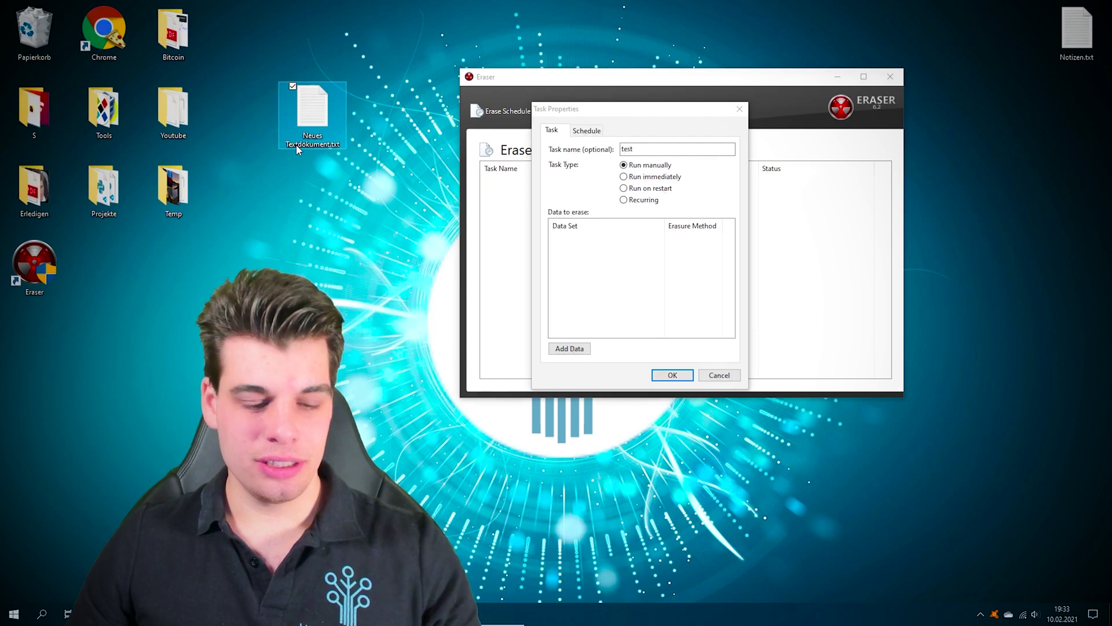
text(geh)
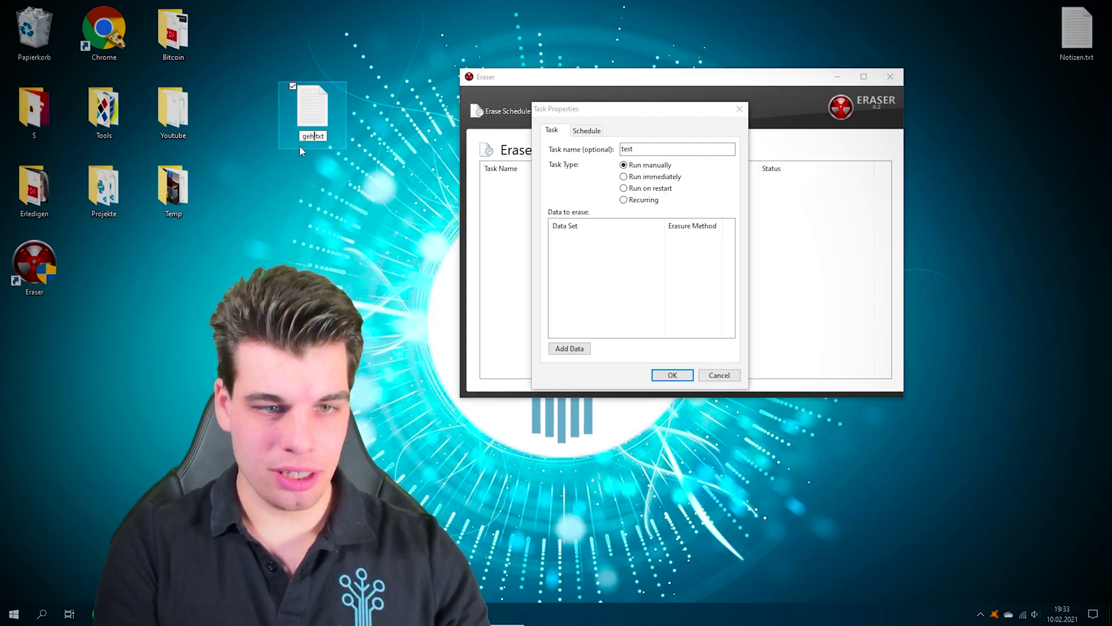
text(eim)
key(Return)
- Open geheim.txt in the text editor, enter "test" as its content and save the file
key(Return)
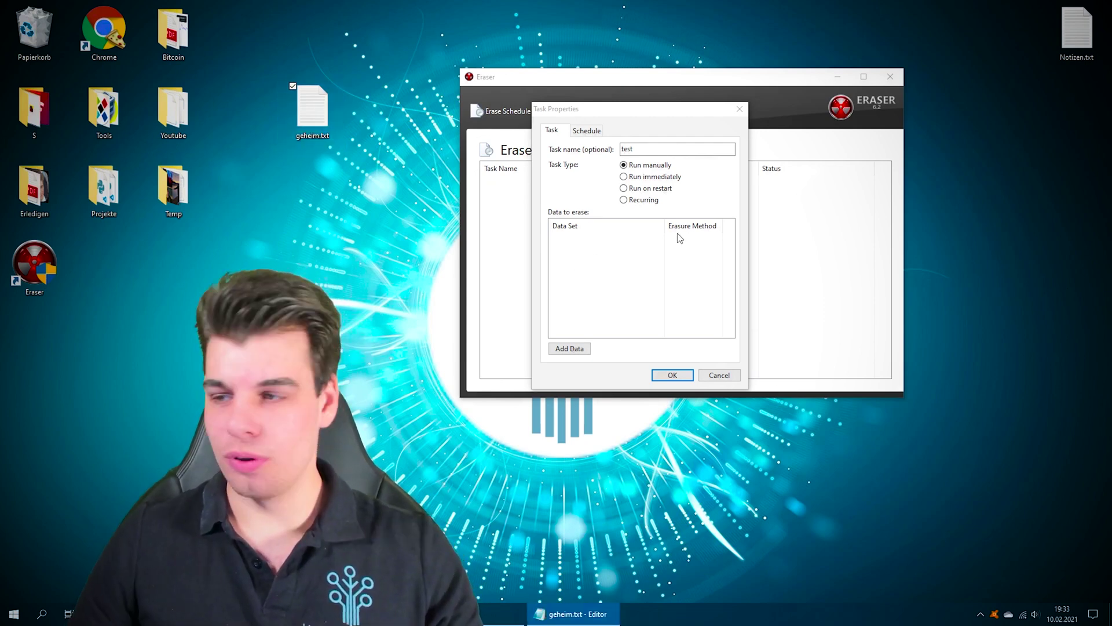
text(test)
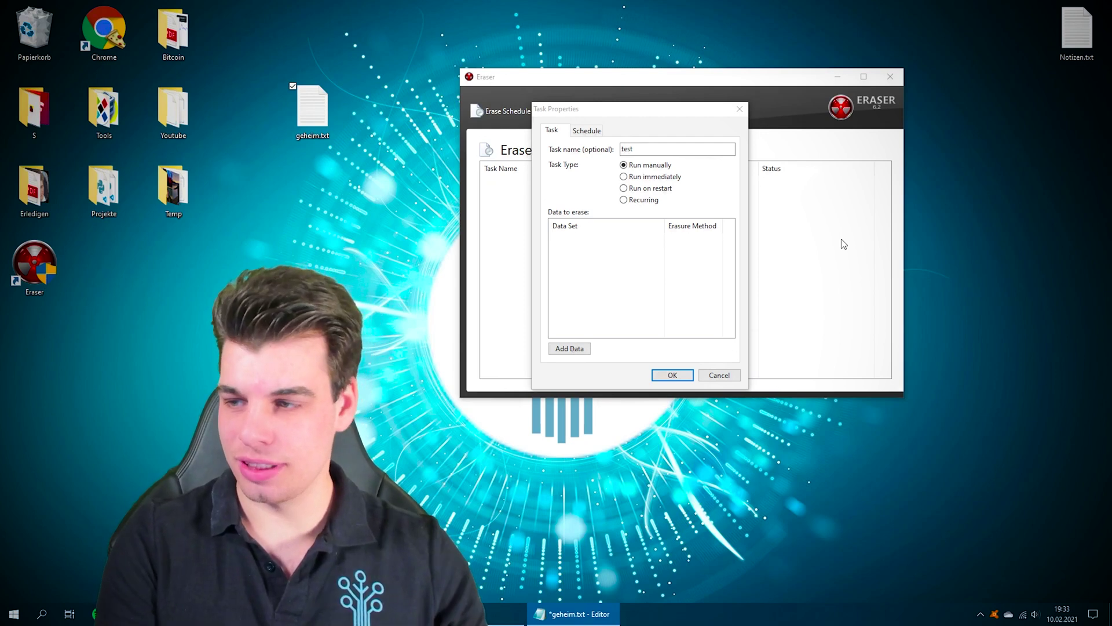
key(ctrl+s)
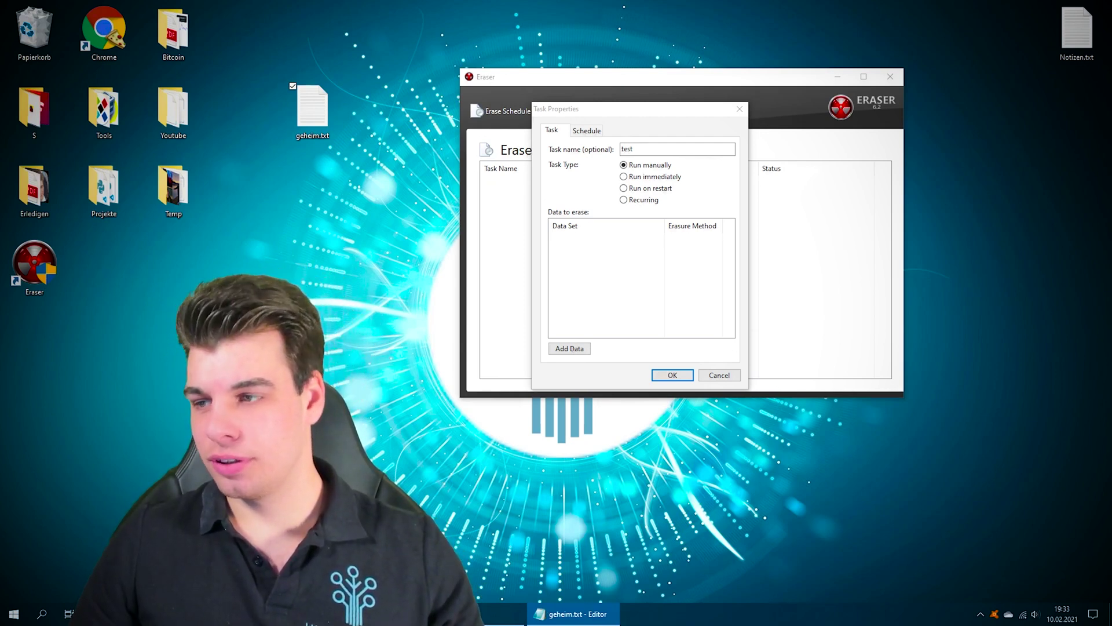
- Close the geheim.txt editor window and set the erase task to run immediately
drag(1111, 119, 703, 125)
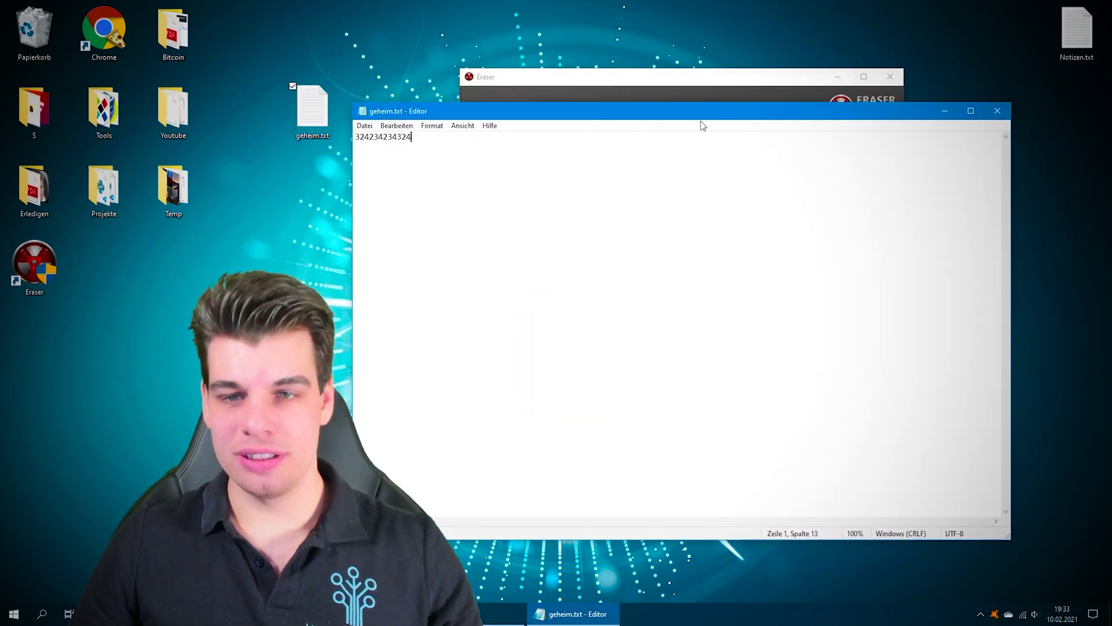
click(996, 111)
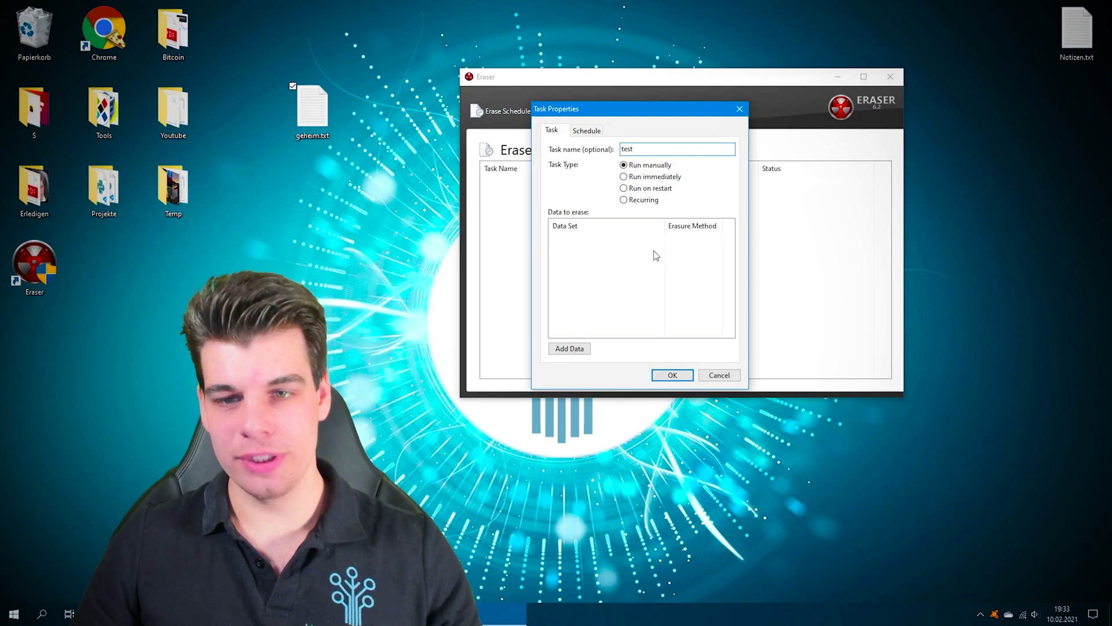
click(625, 178)
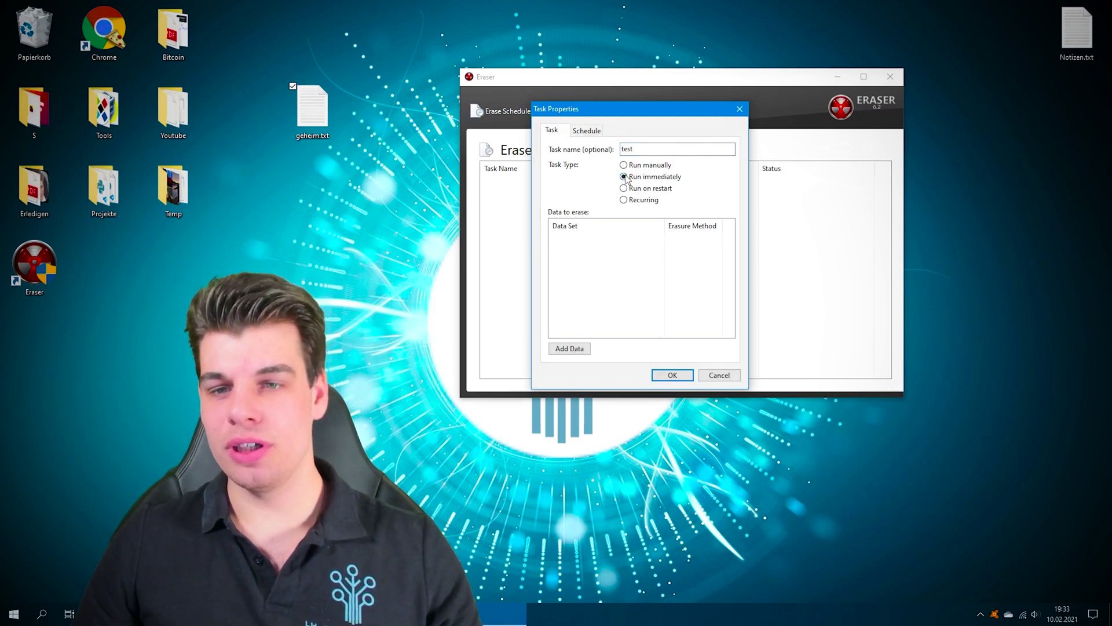
- Start adding a file to the task's data to erase, with Gutmann (35 passes) as its erasure method
click(585, 351)
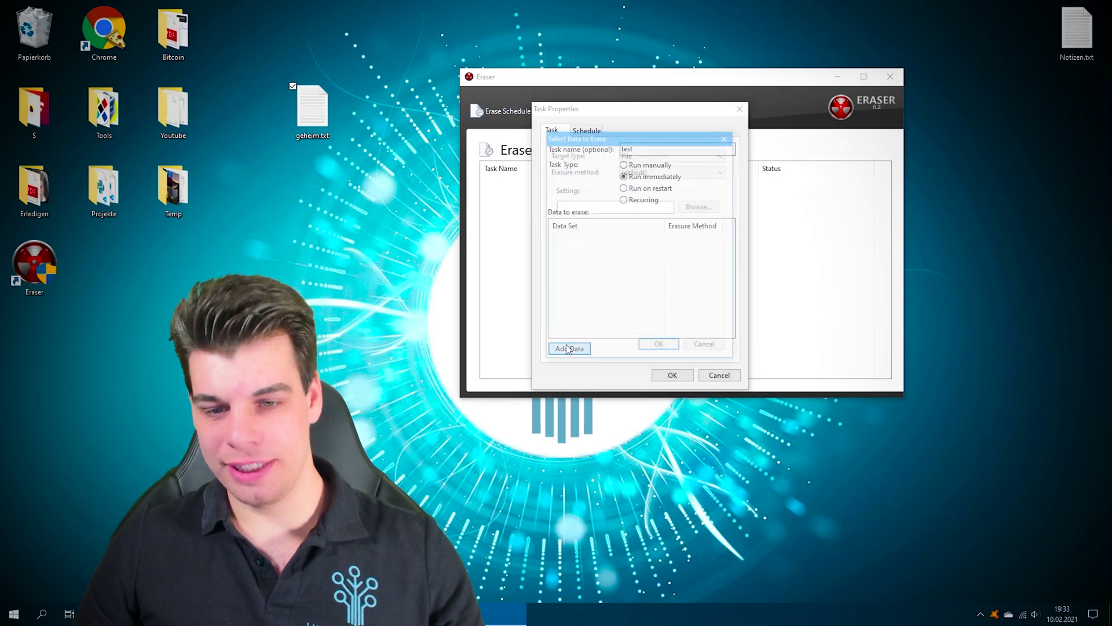
click(650, 170)
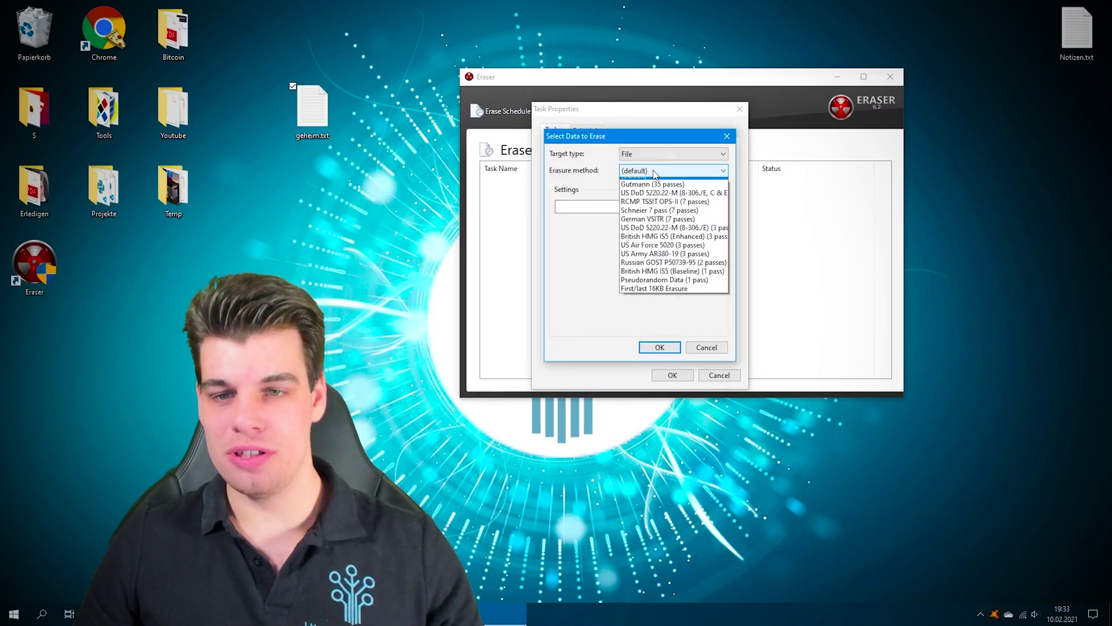
click(666, 200)
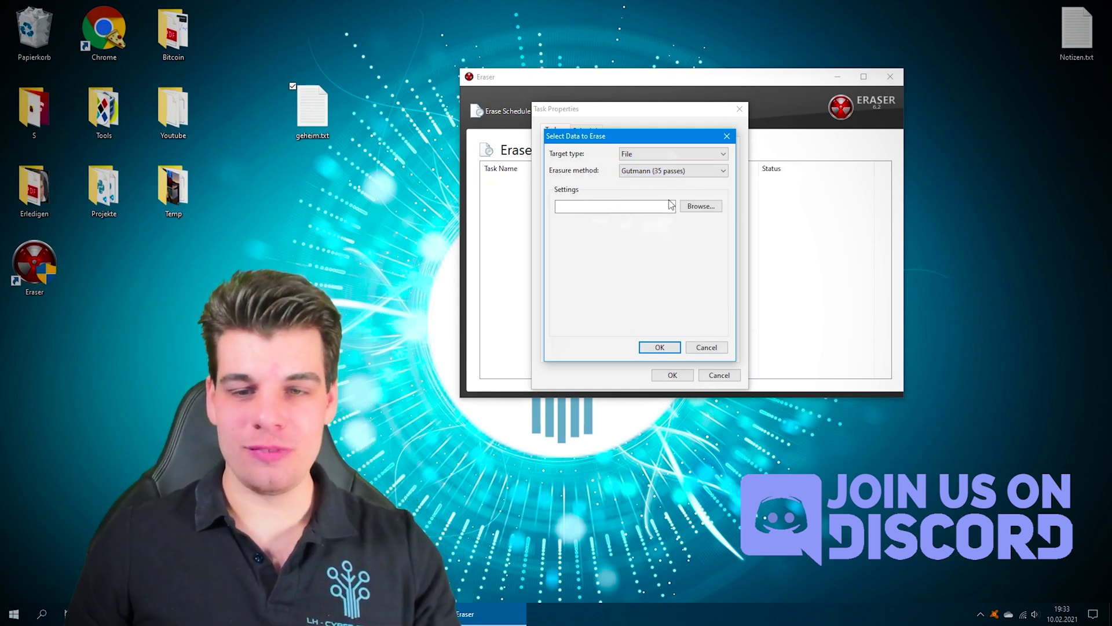
- Choose geheim.txt from the Desktop as the file to erase, and confirm the data set and the task to start the erasure
click(708, 206)
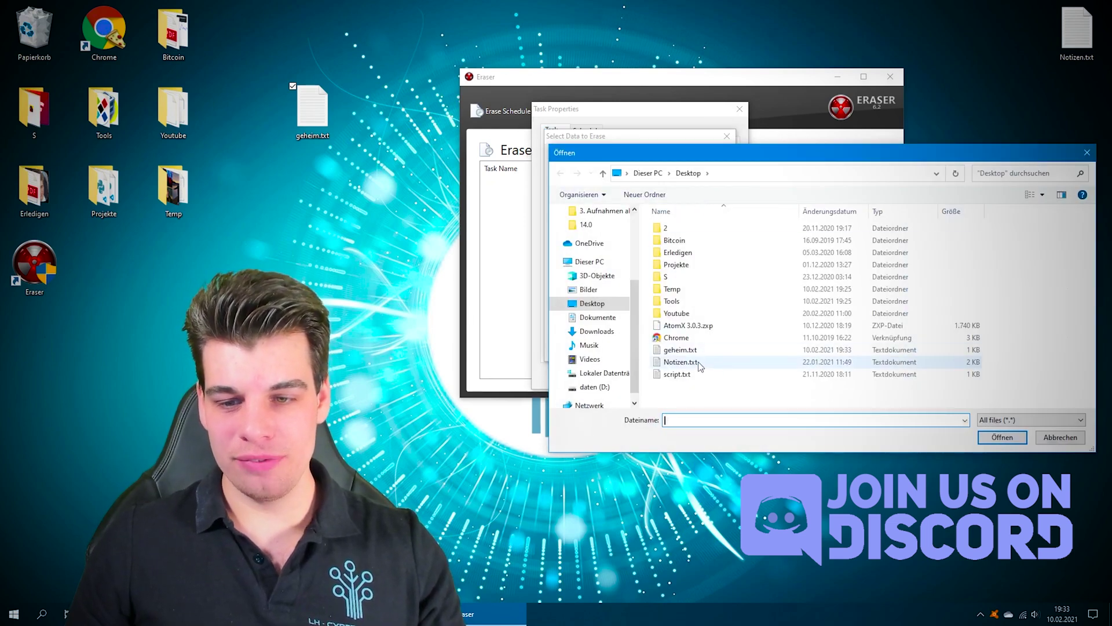
click(696, 350)
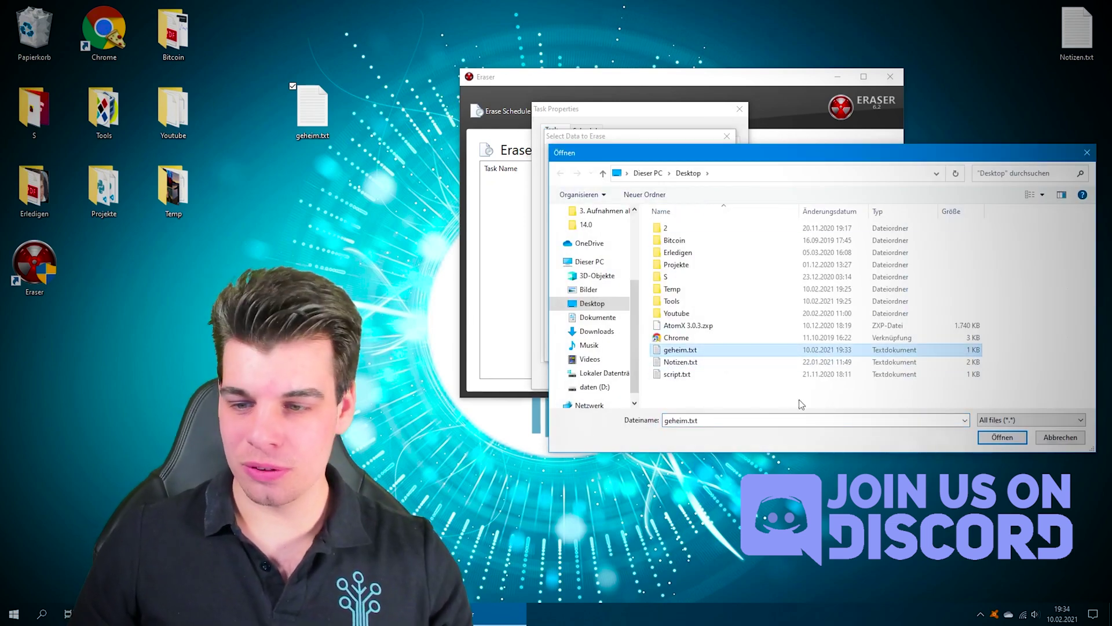
click(1002, 438)
click(659, 352)
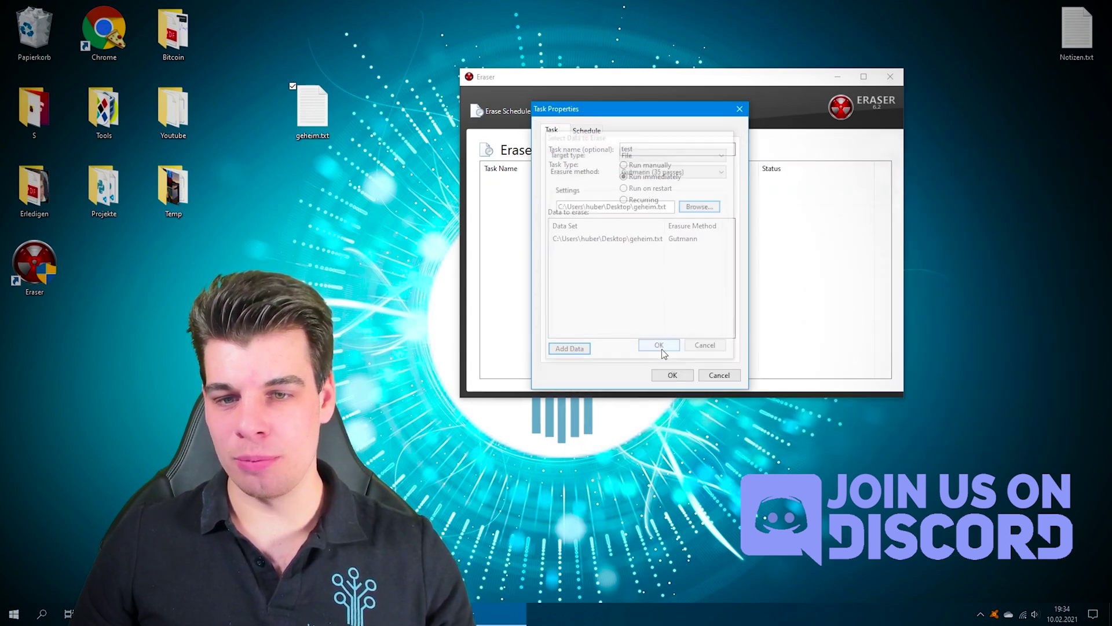
click(672, 376)
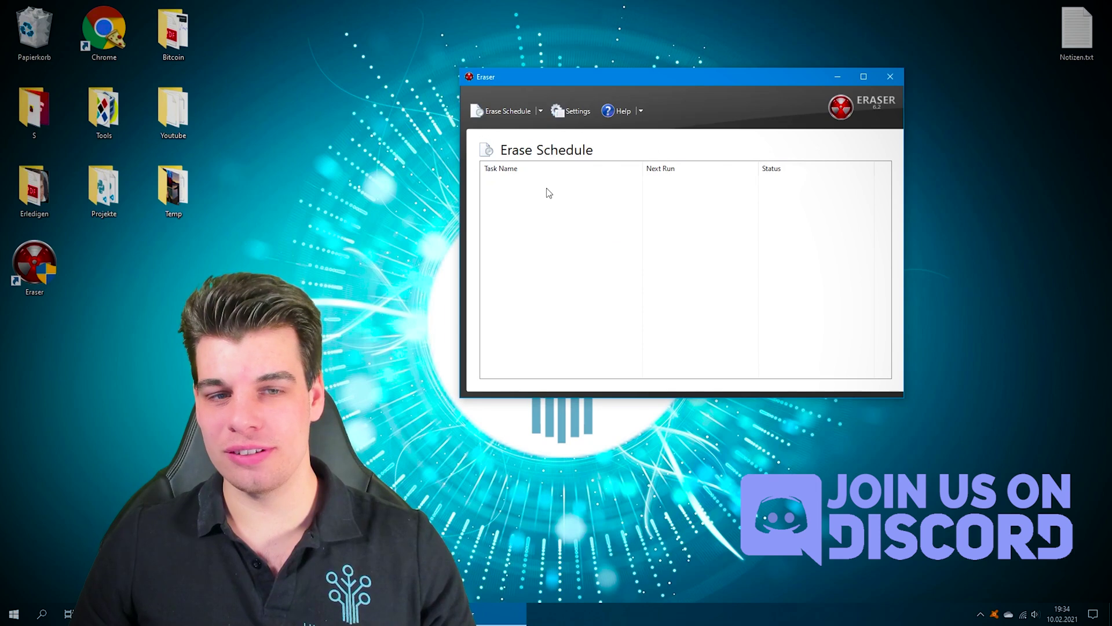
mouse_move(360, 70)
mouse_down()
mouse_move(269, 128)
mouse_move(342, 174)
mouse_move(275, 226)
mouse_move(265, 202)
mouse_up()
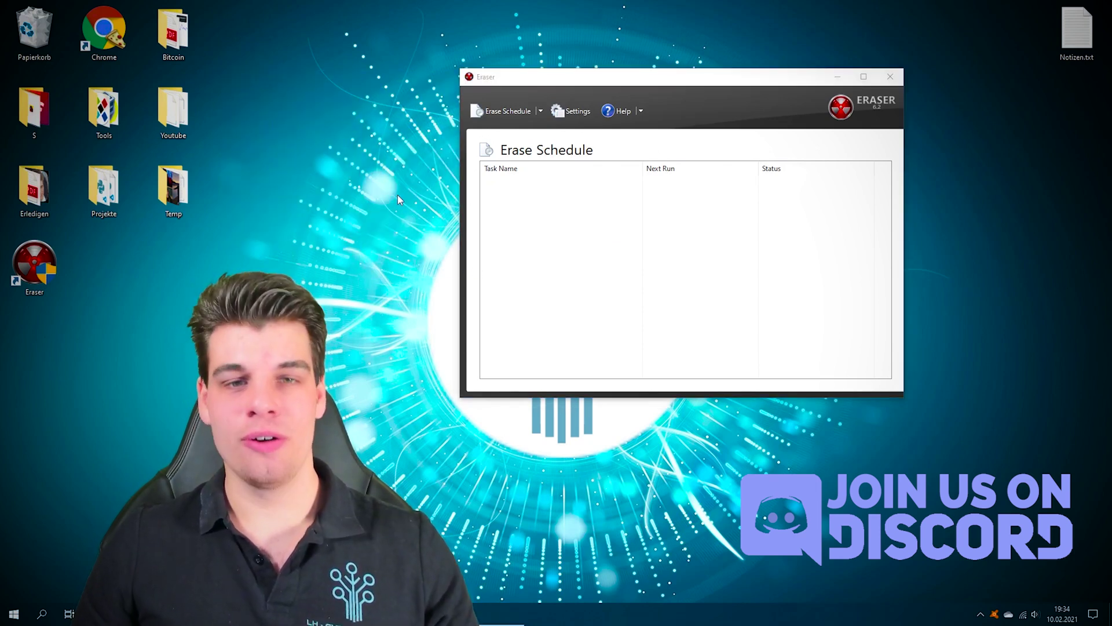